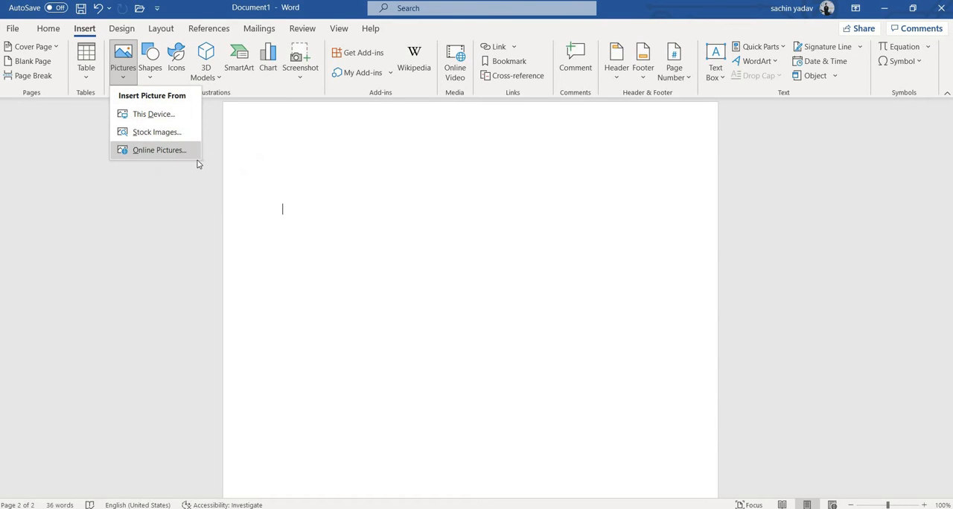
pyautogui.click(337, 161)
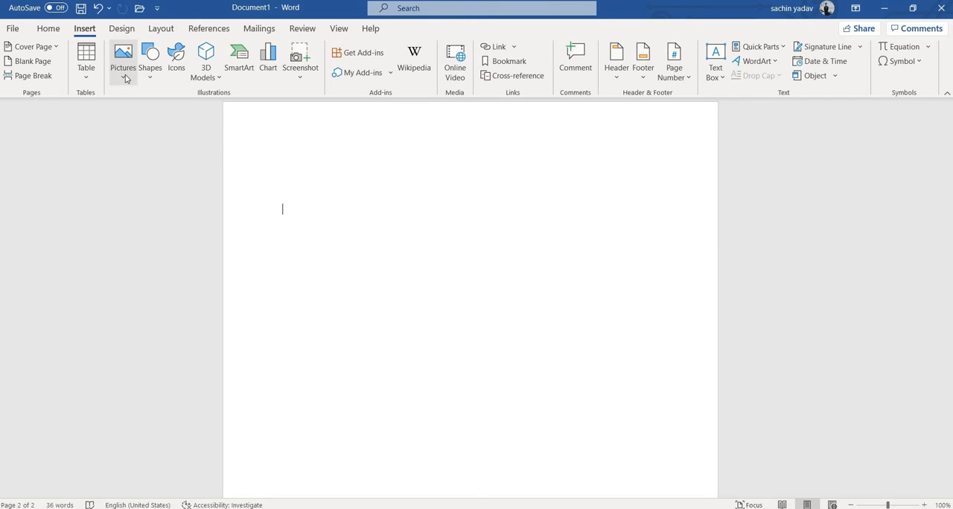
pyautogui.click(125, 78)
pyautogui.click(300, 167)
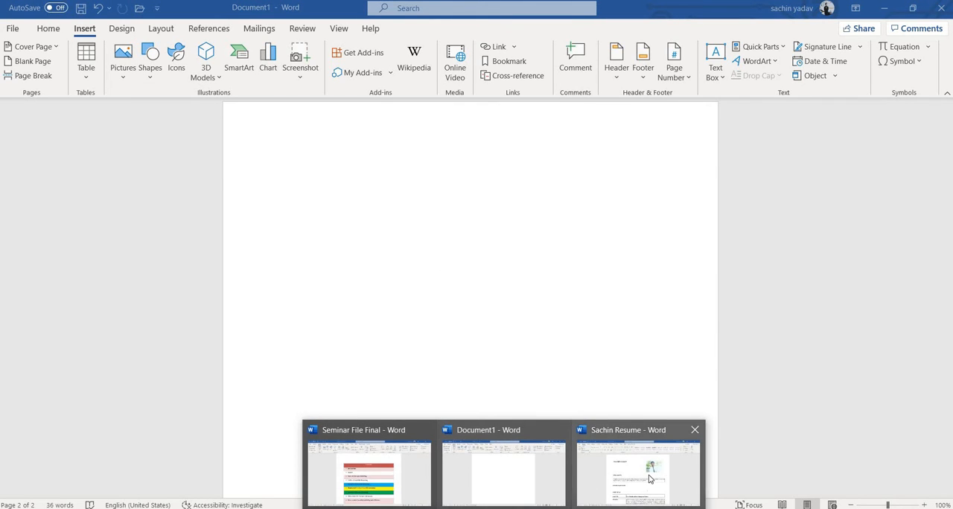
# Switch to the open resume document and sharpen the portrait photo by 50%
pyautogui.click(650, 478)
pyautogui.click(607, 227)
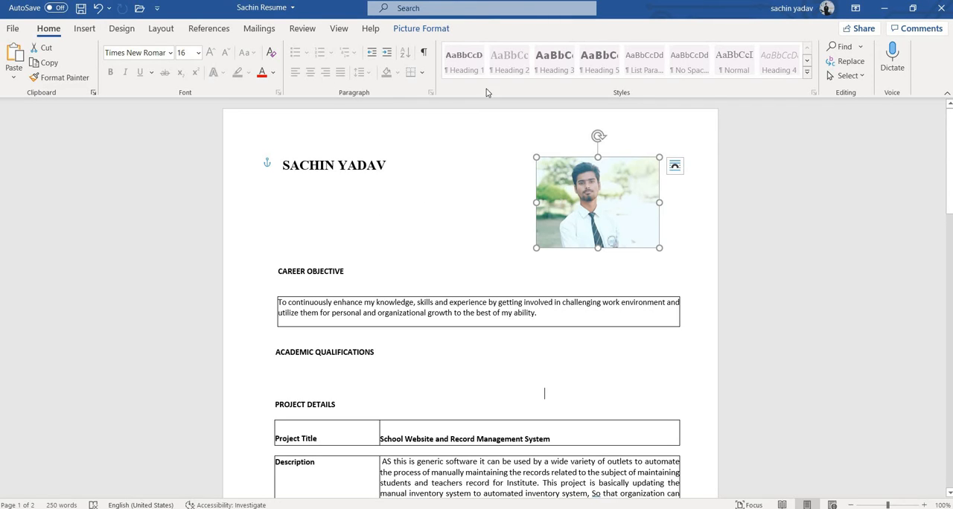
pyautogui.click(414, 33)
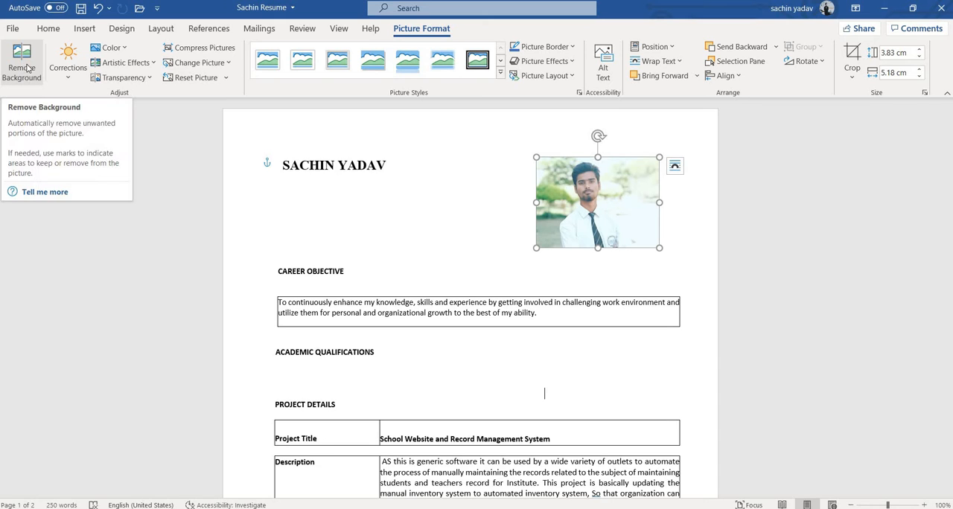
pyautogui.click(68, 78)
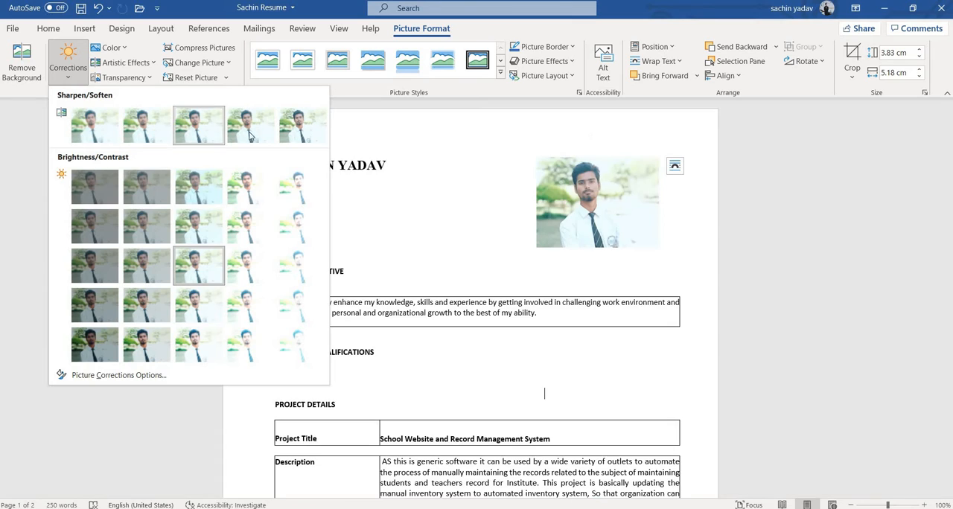
pyautogui.click(302, 137)
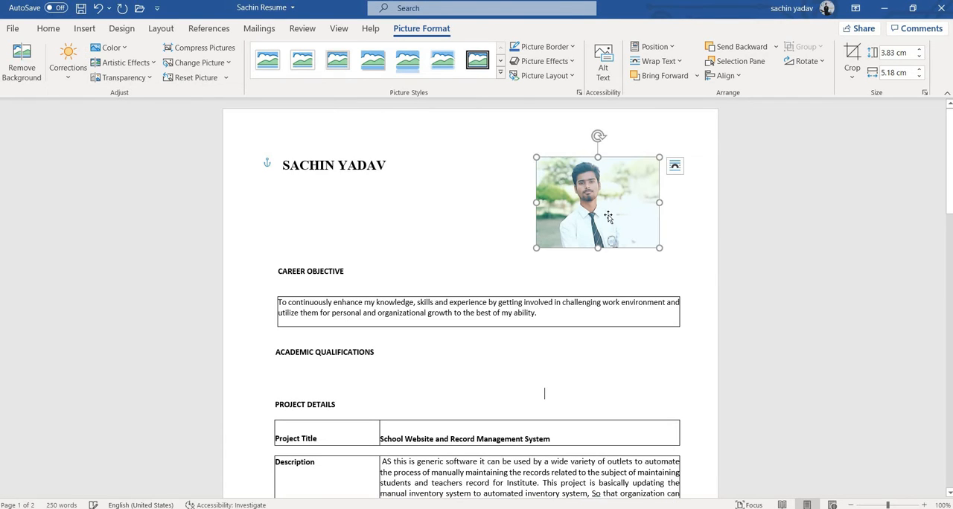
pyautogui.click(66, 76)
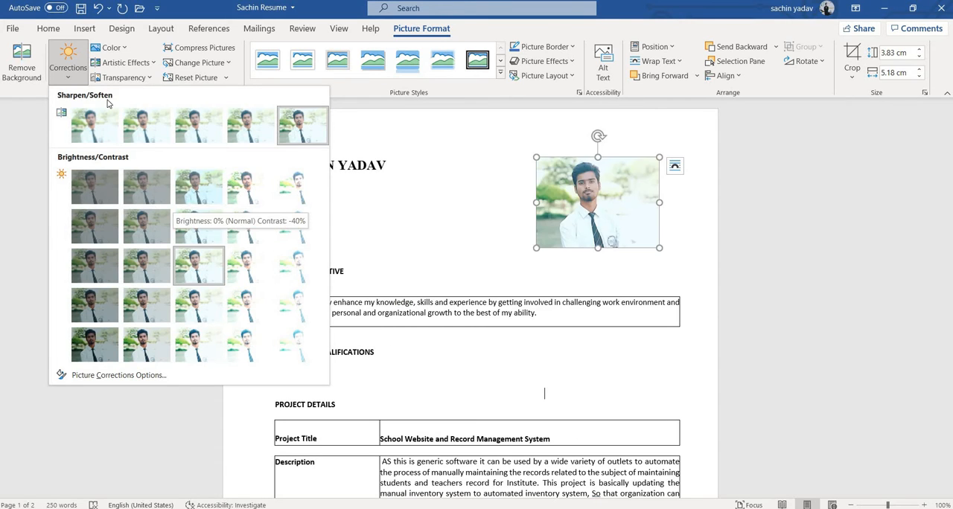
# Try the dark orange recolor on the portrait photo and restore its original colors
pyautogui.click(113, 47)
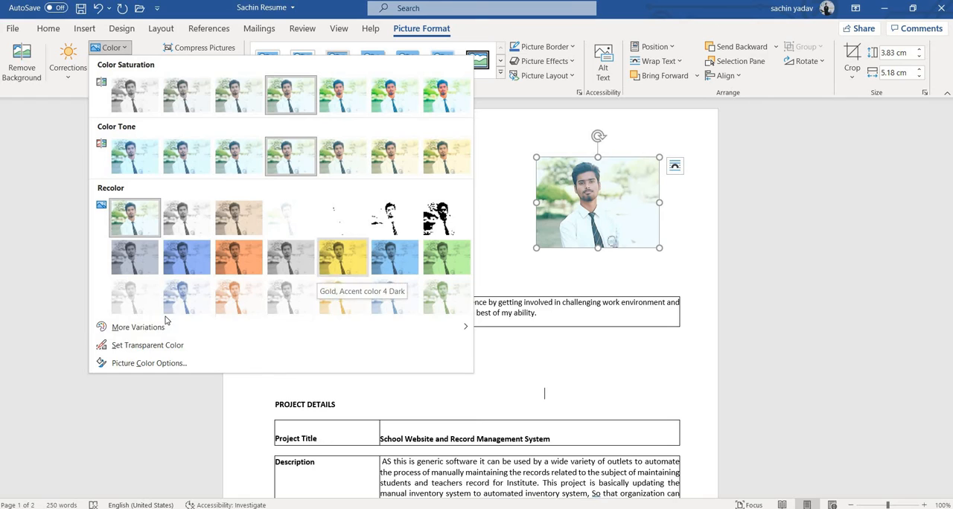
pyautogui.click(249, 259)
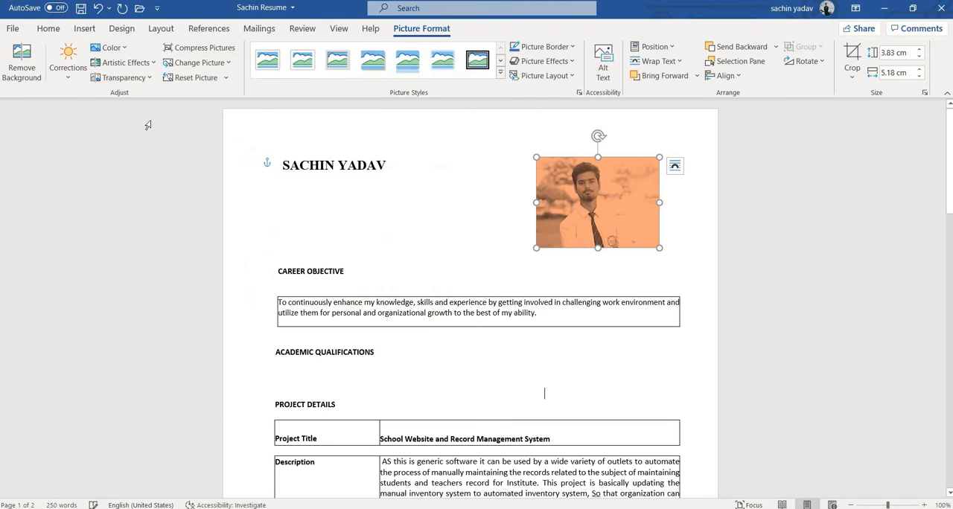
pyautogui.click(110, 48)
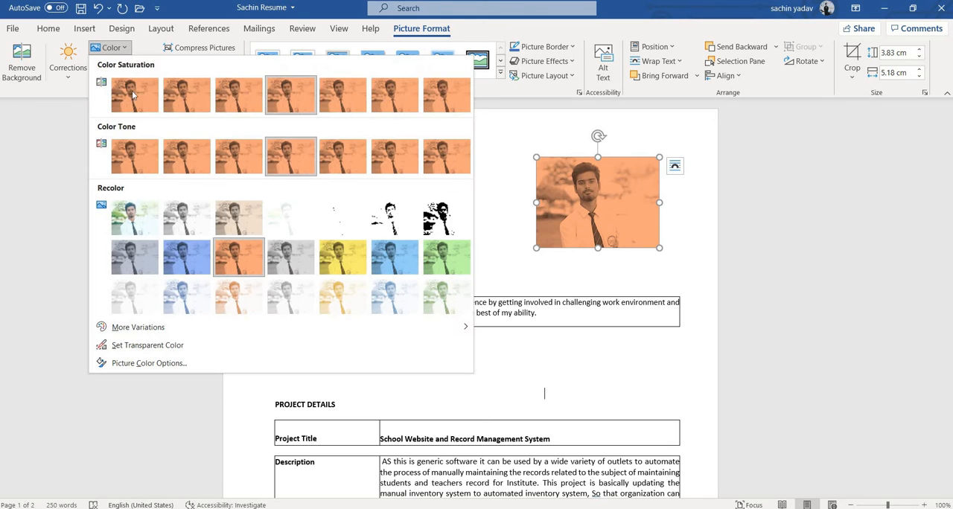
pyautogui.click(133, 216)
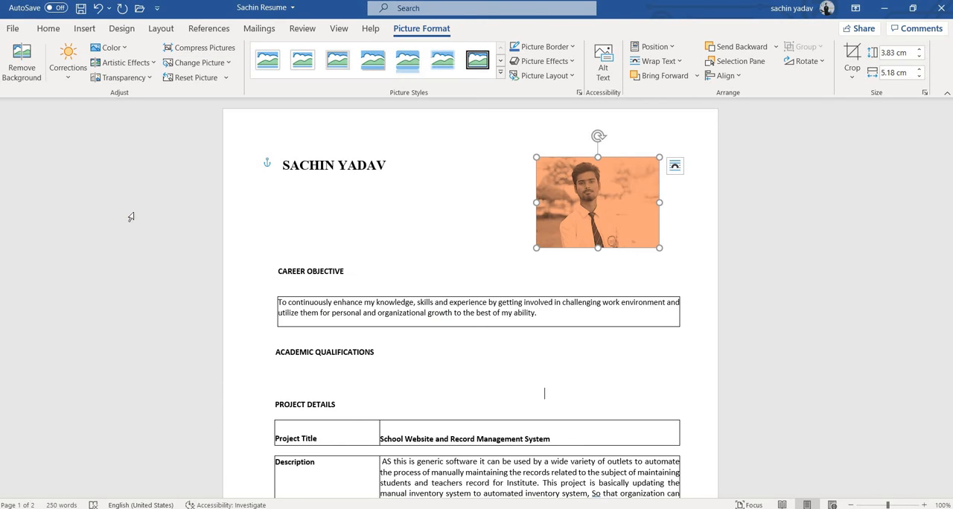
# Examine the artistic effects, transparency presets, picture replacement sources and reset choices available for the portrait photo
pyautogui.click(147, 65)
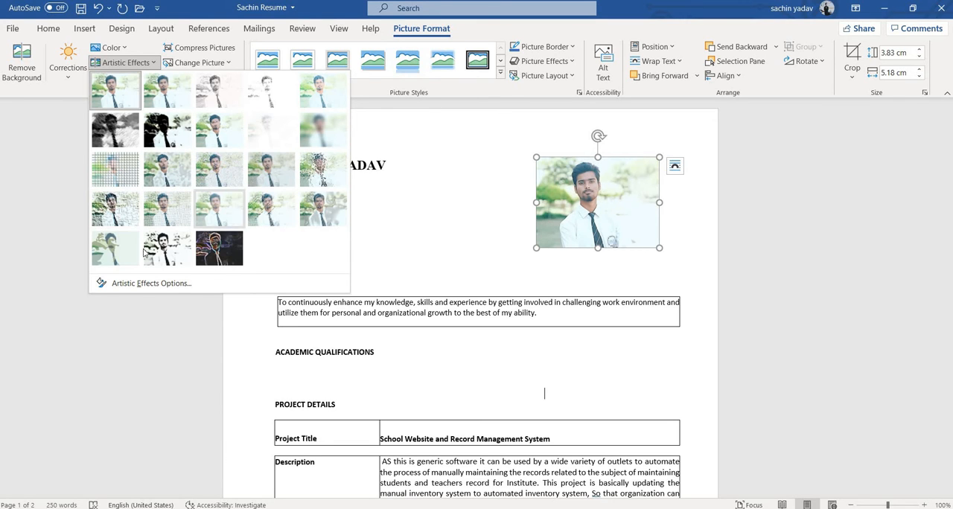
pyautogui.click(154, 66)
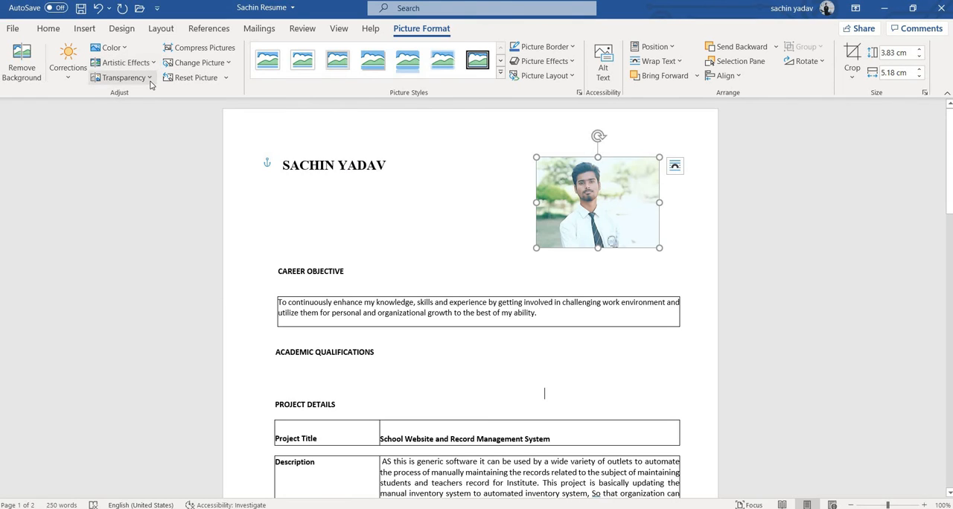
pyautogui.click(150, 79)
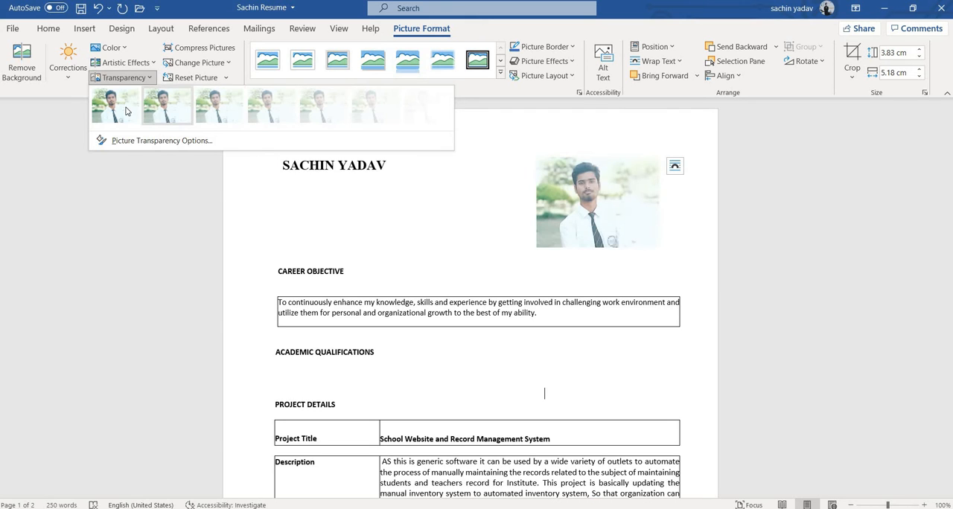
pyautogui.click(150, 79)
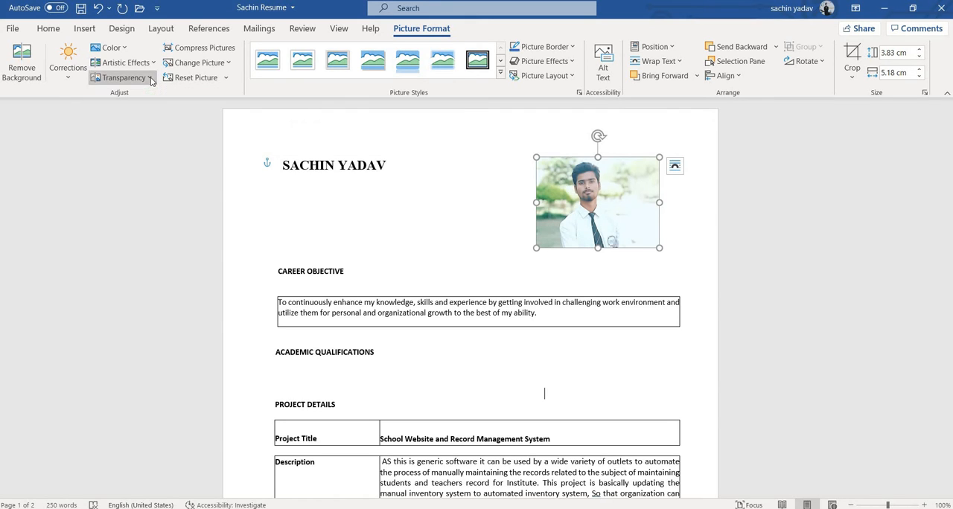
pyautogui.click(228, 63)
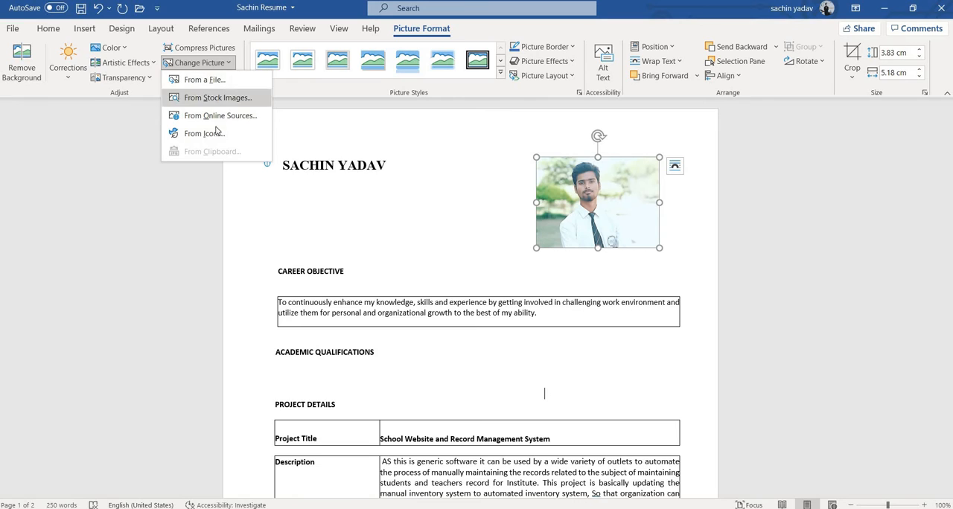
pyautogui.click(230, 64)
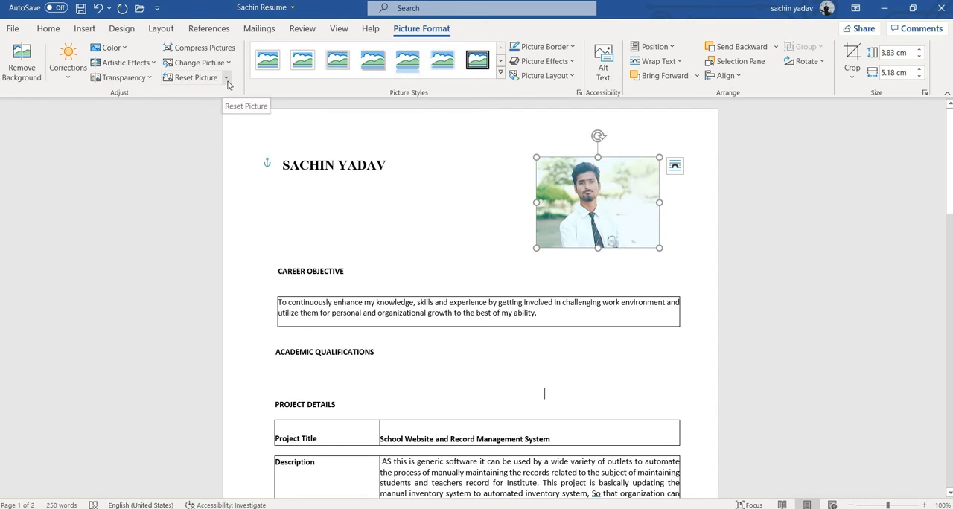
pyautogui.click(226, 79)
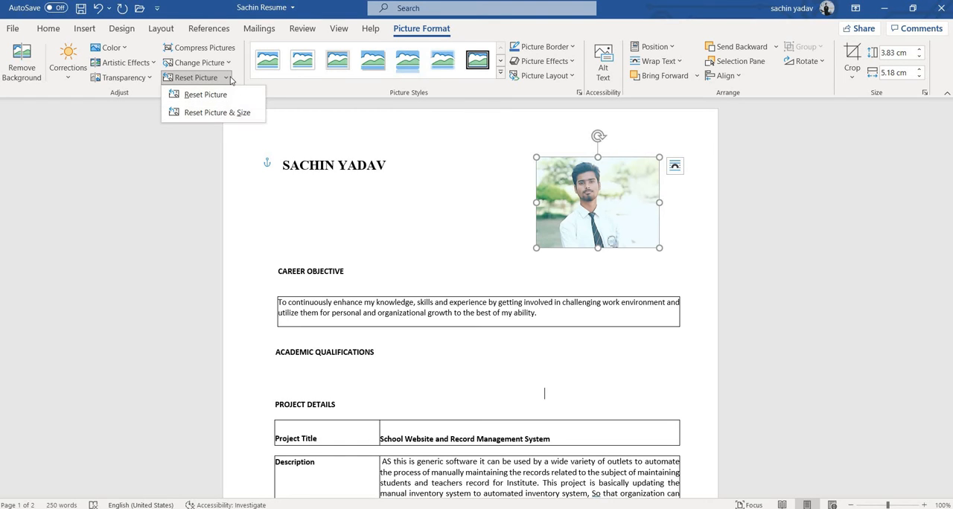
pyautogui.click(226, 79)
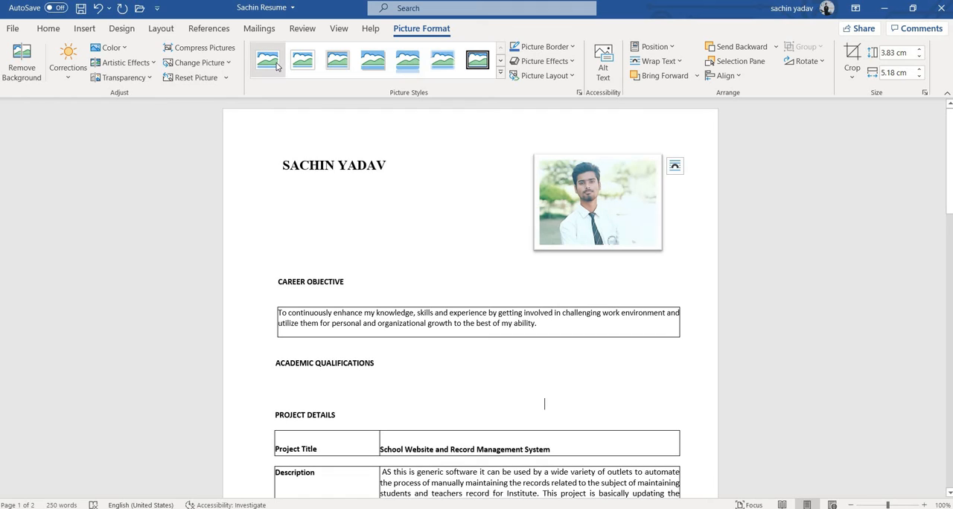
# Try the gray metal oval and reflected black frame styles on the photo, ending with the black oval frame style
pyautogui.click(500, 73)
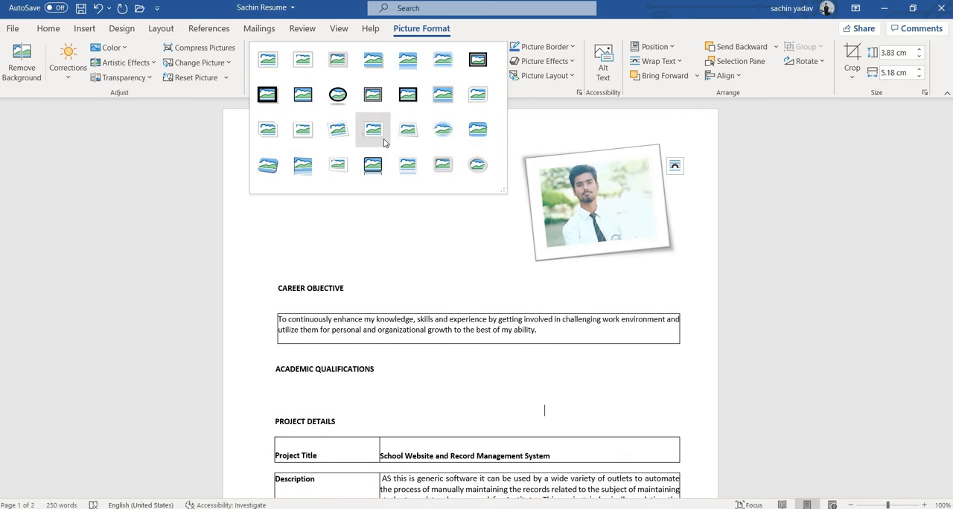
pyautogui.click(479, 166)
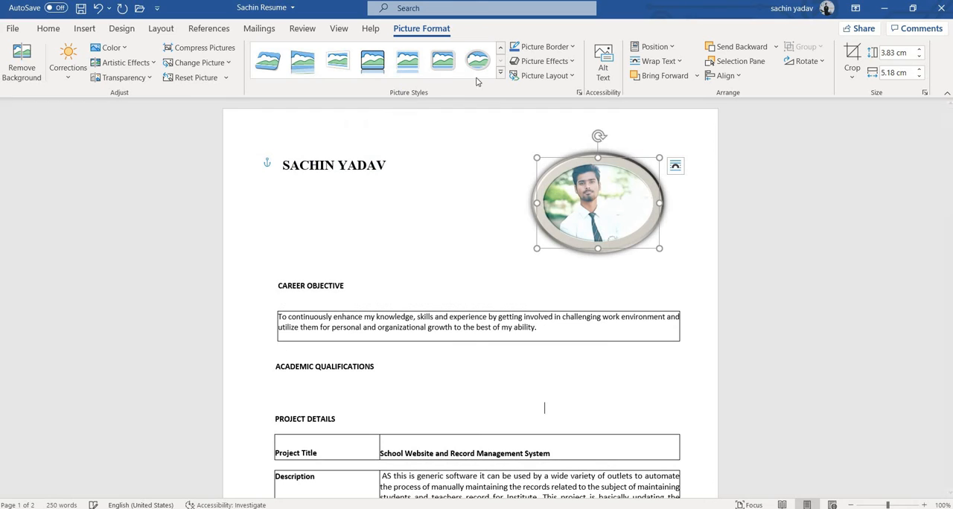
pyautogui.click(500, 78)
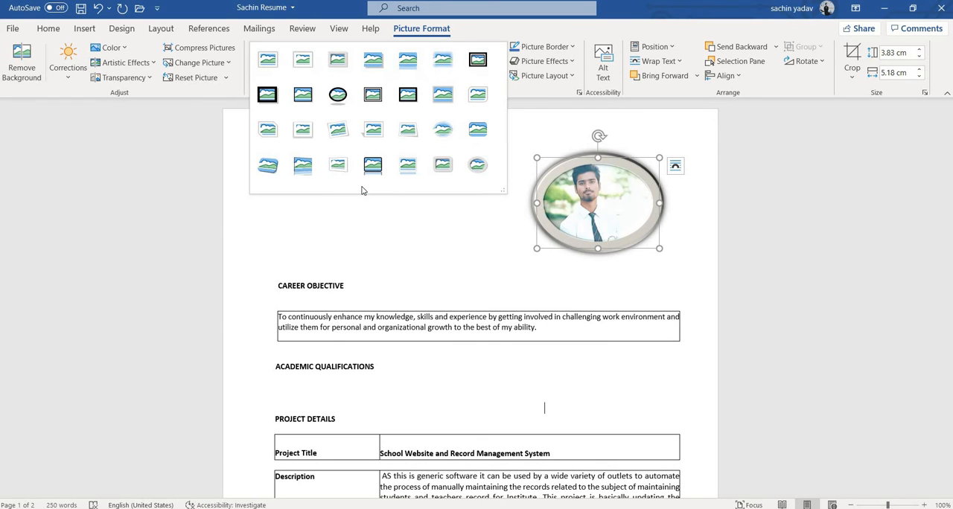
pyautogui.click(370, 160)
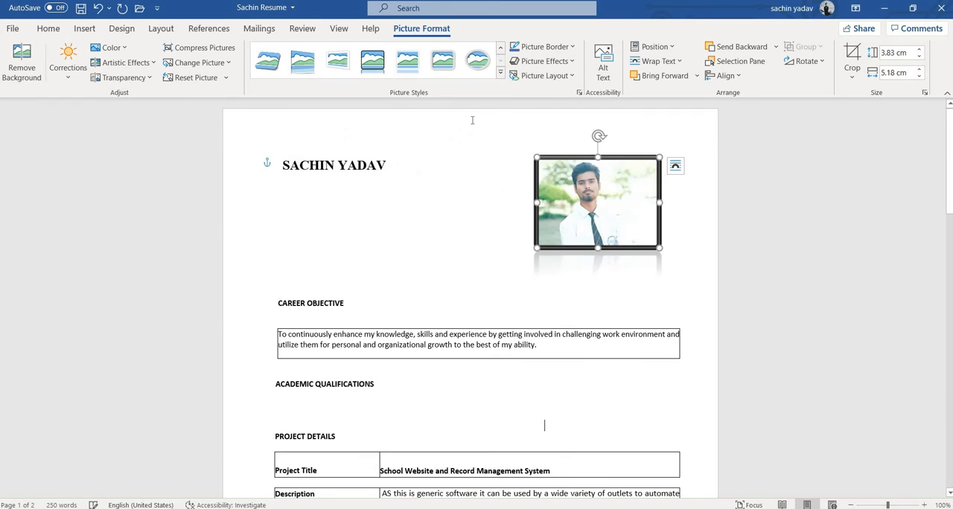
pyautogui.click(502, 73)
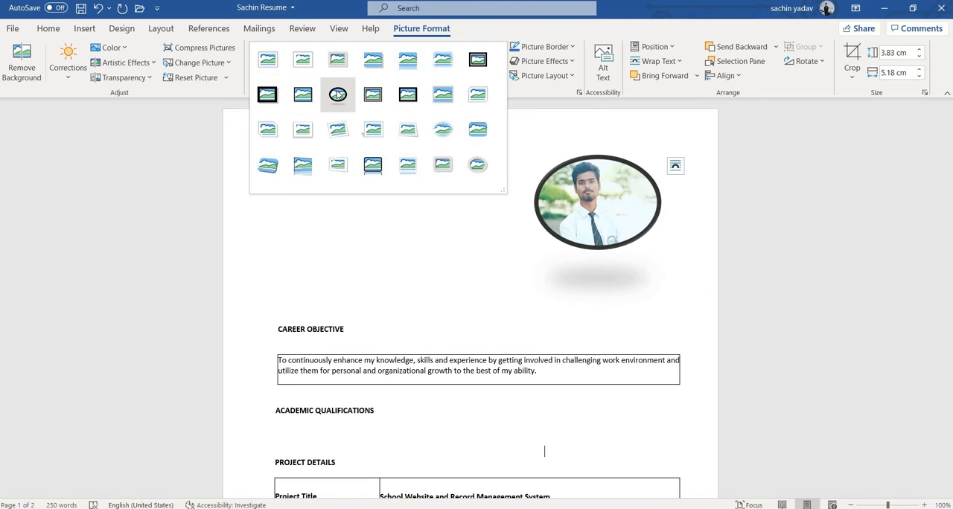
pyautogui.click(338, 96)
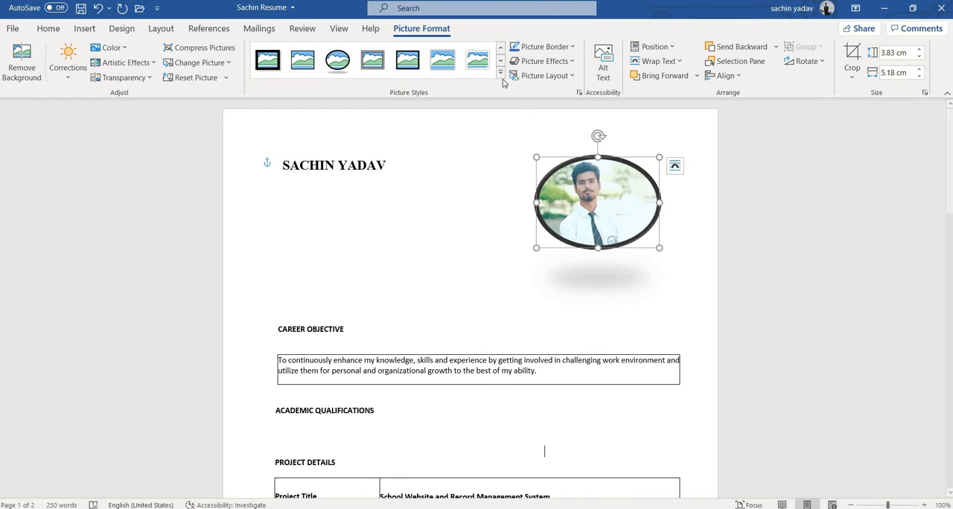
# Color the oval photo's border light blue and add the second reflection variation beneath it
pyautogui.click(572, 48)
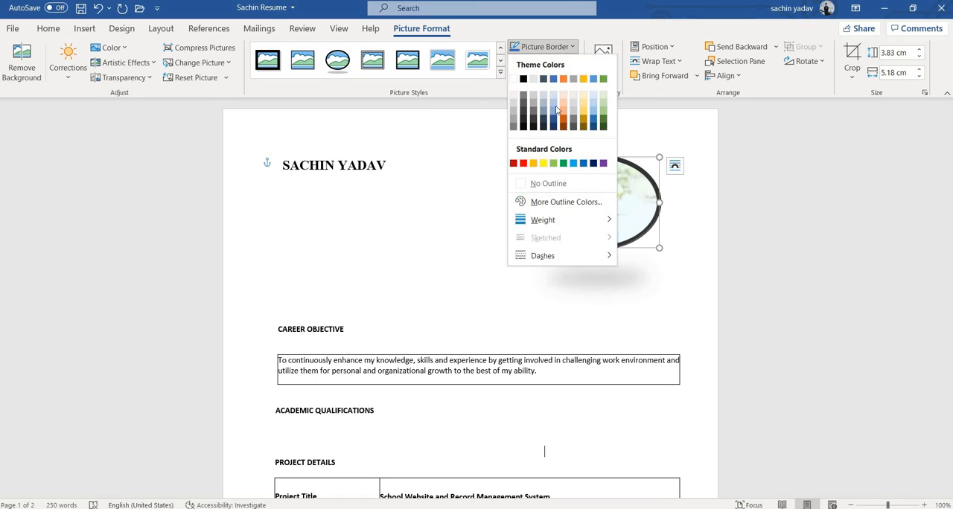
pyautogui.click(574, 164)
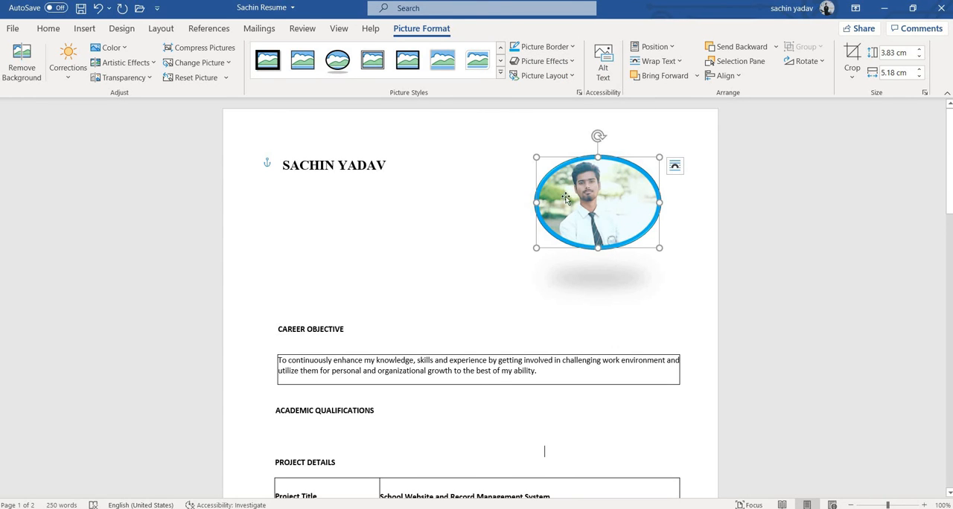
pyautogui.click(574, 64)
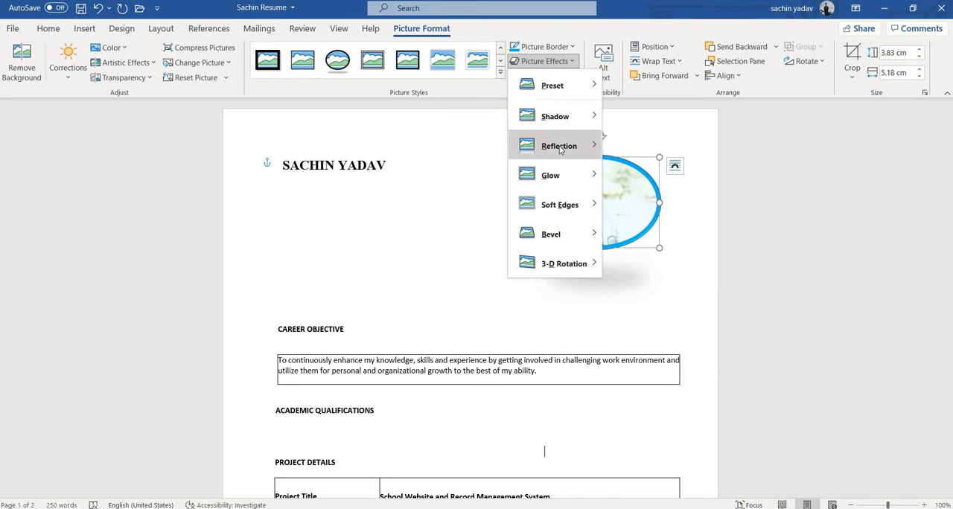
pyautogui.moveTo(560, 154)
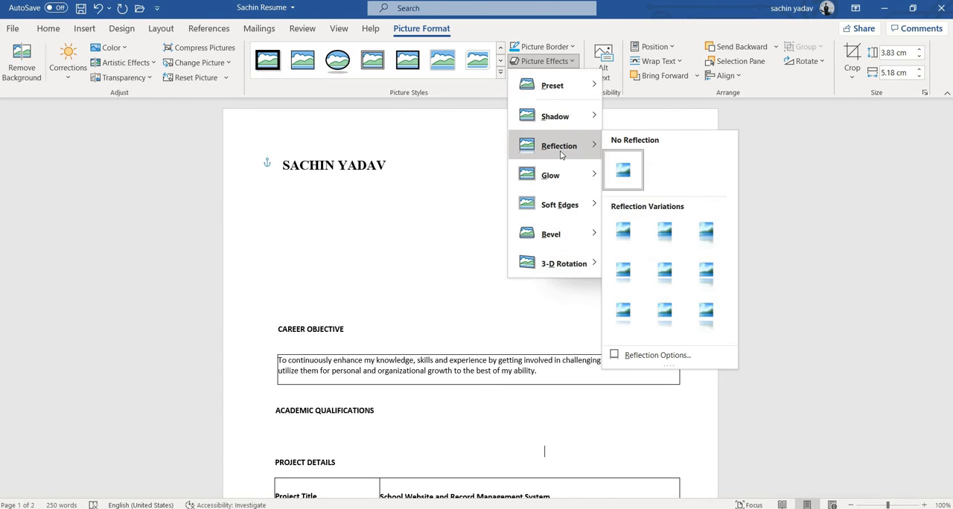
pyautogui.click(669, 244)
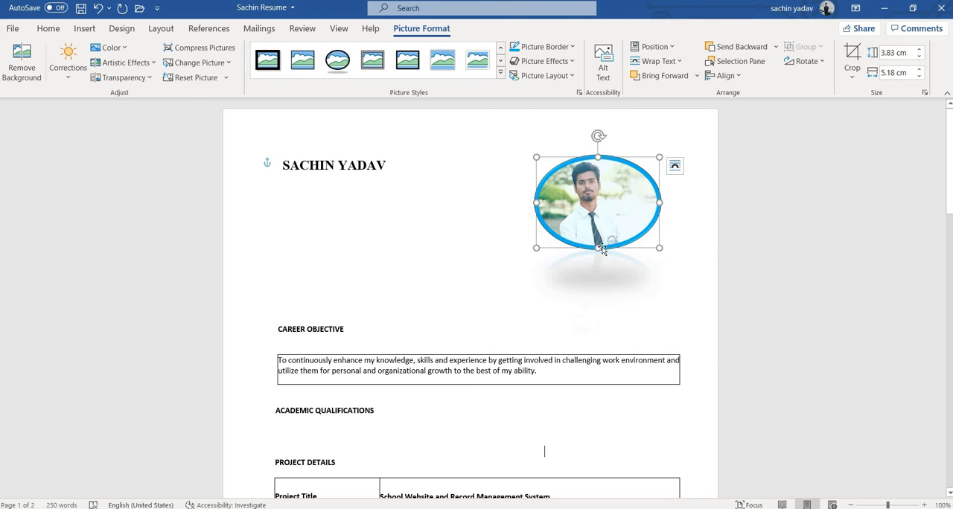
# Apply the simple white frame style to the photo and change its shadow effect
pyautogui.click(502, 75)
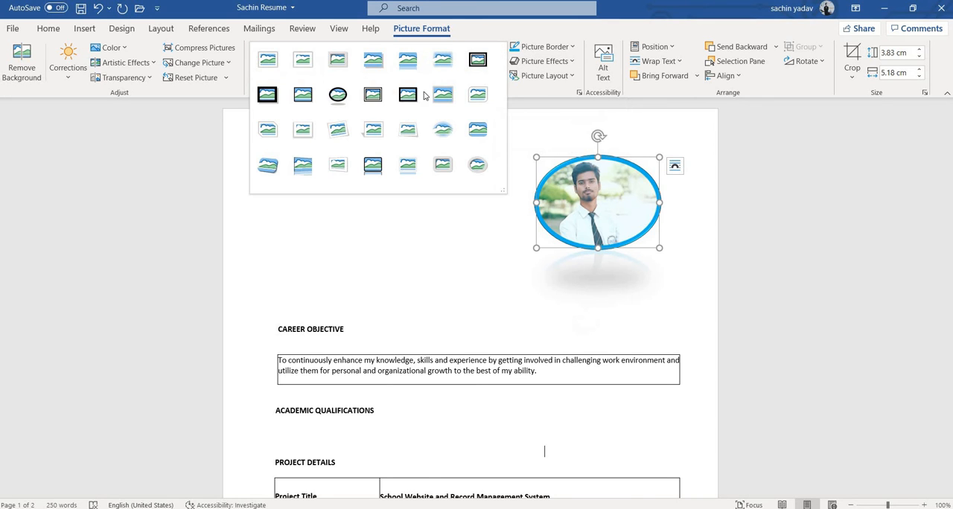
pyautogui.click(273, 66)
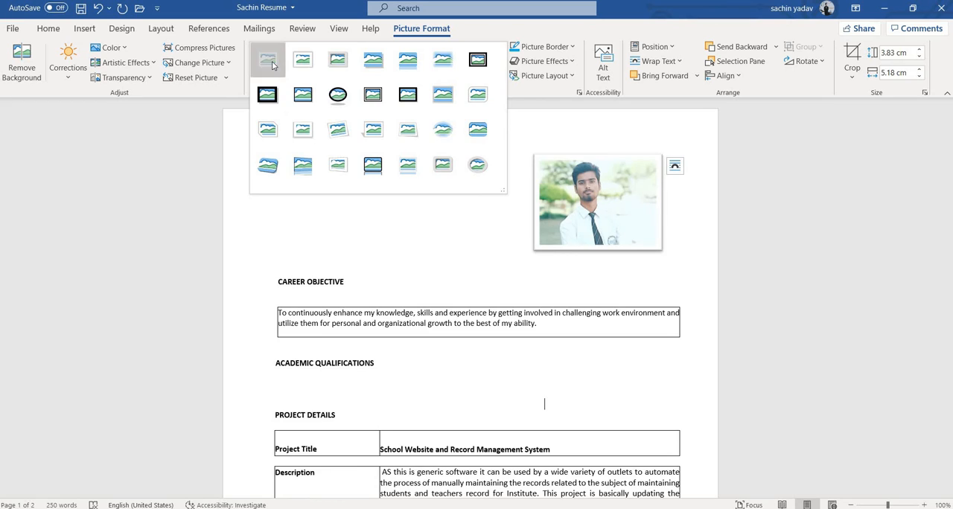
pyautogui.click(573, 65)
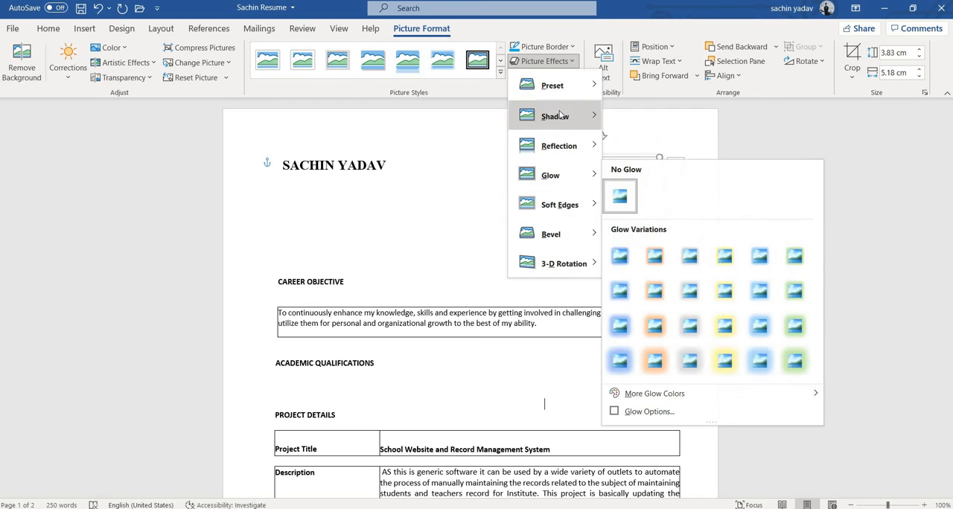
pyautogui.moveTo(562, 117)
pyautogui.click(655, 299)
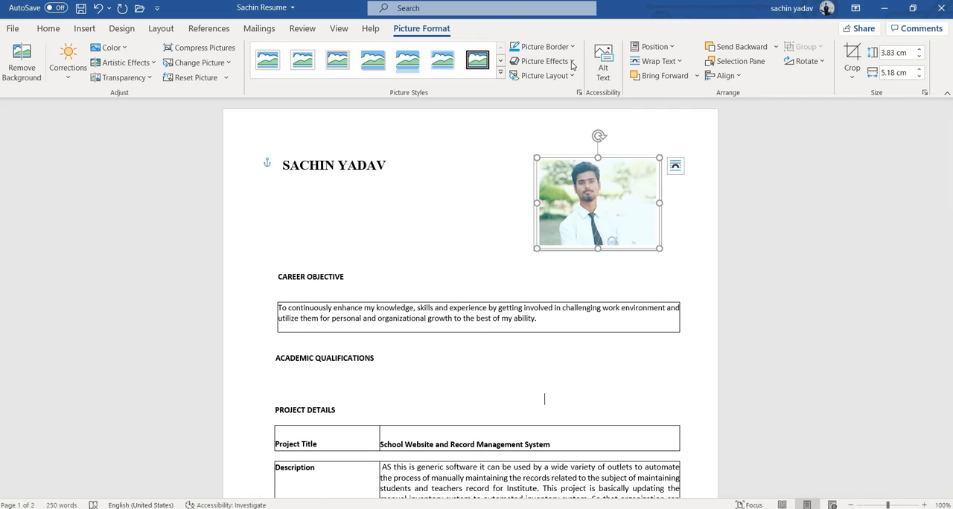
# Add a reflection effect beneath the white-framed resume photo
pyautogui.click(543, 61)
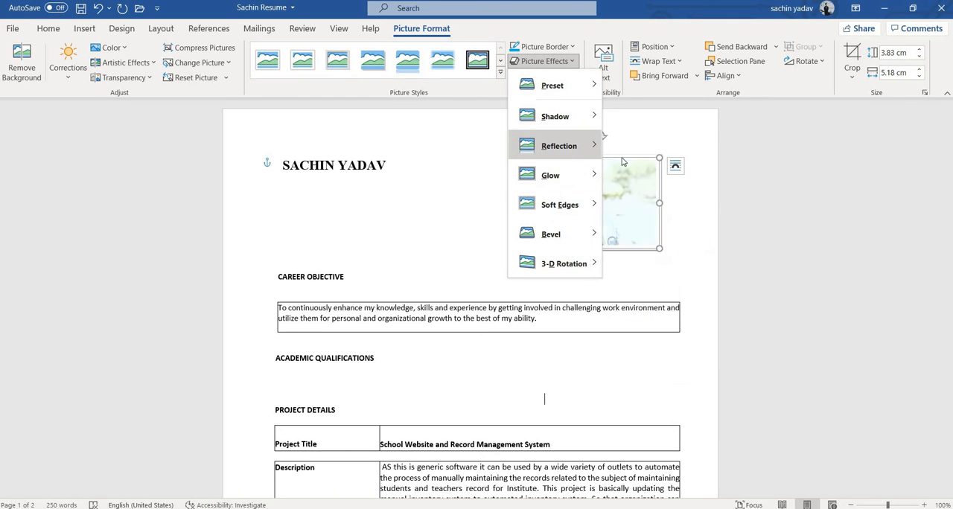
pyautogui.moveTo(569, 148)
pyautogui.click(665, 319)
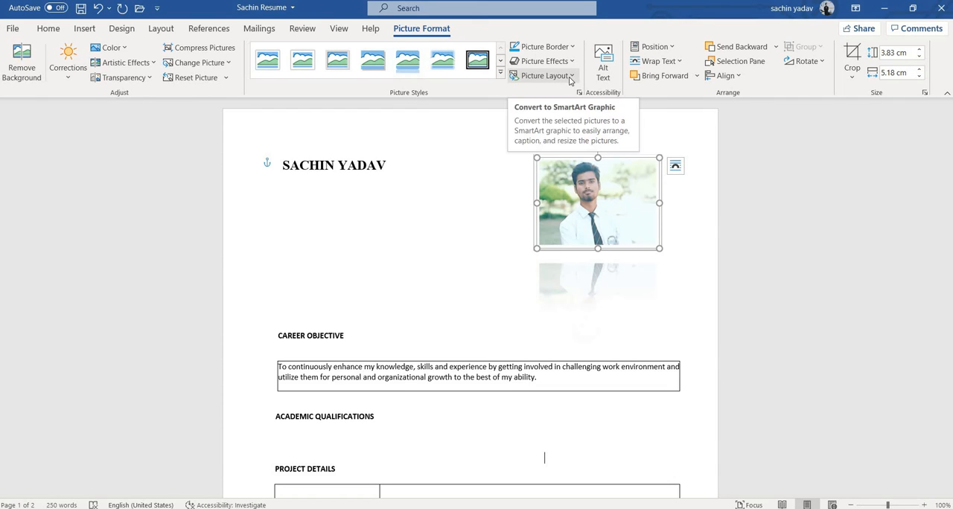
# Try the photo in the page's top right, top left and top center positions with square text wrapping
pyautogui.click(673, 48)
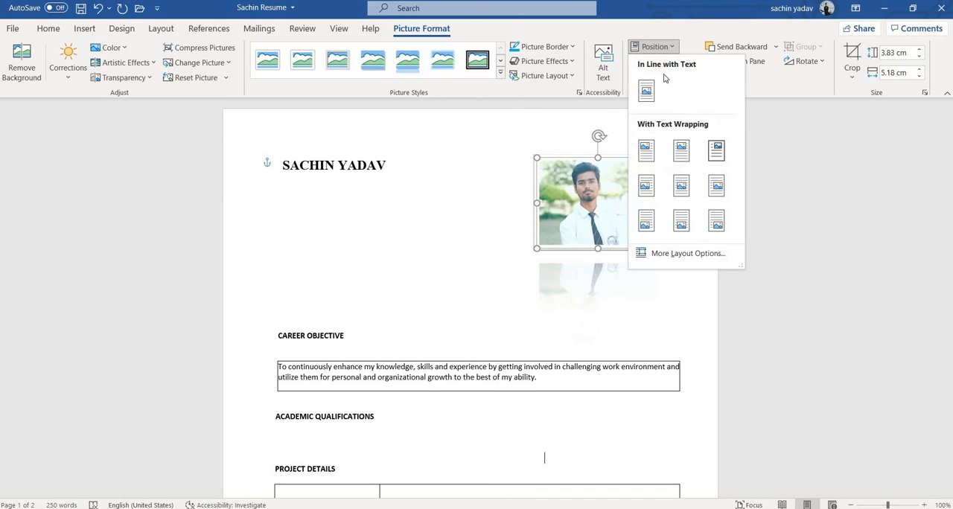
pyautogui.click(717, 153)
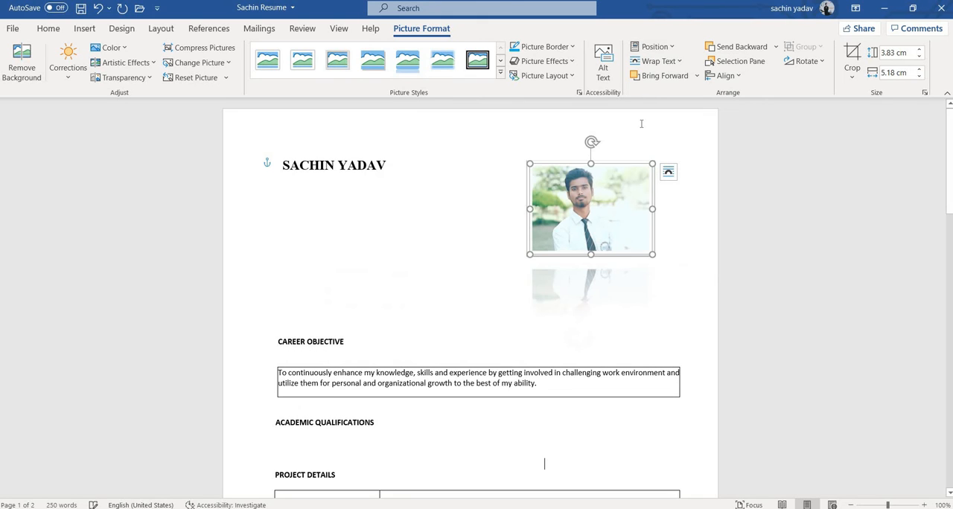
pyautogui.click(669, 49)
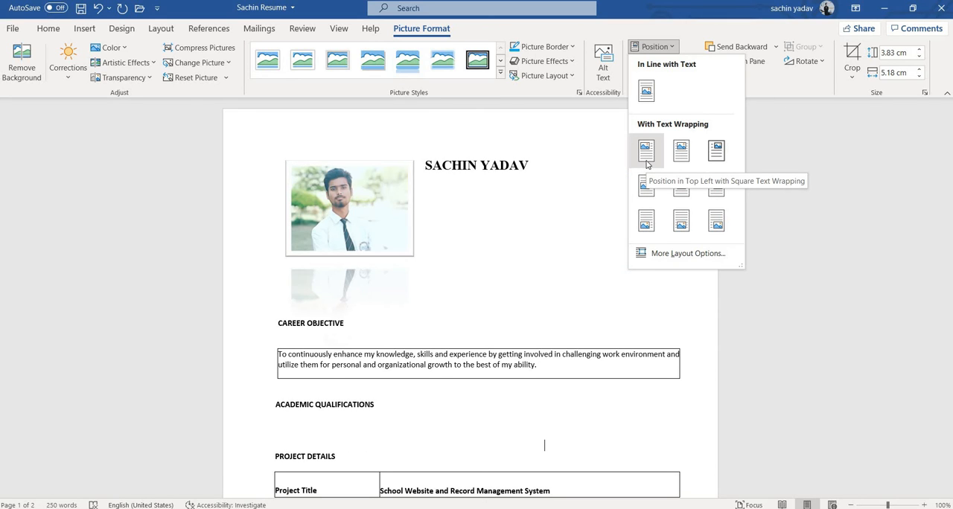
pyautogui.click(646, 162)
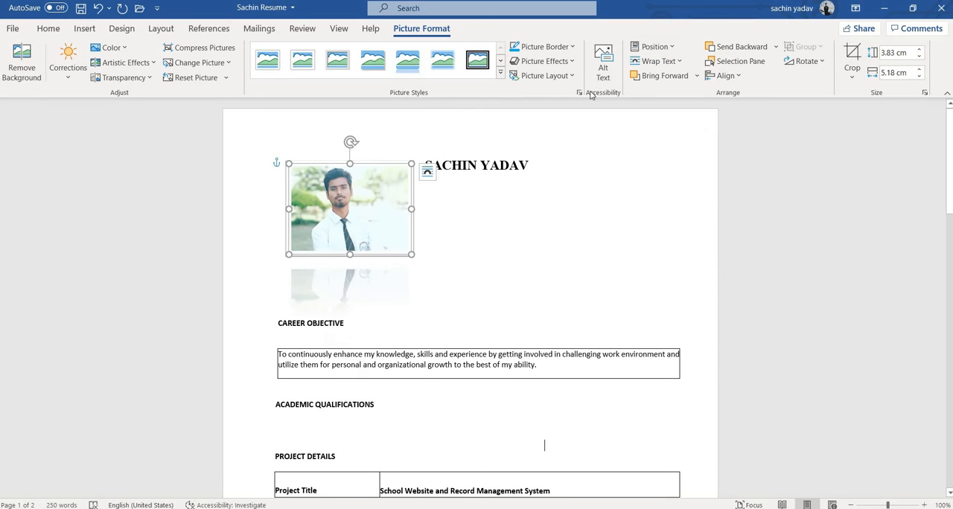
pyautogui.click(674, 47)
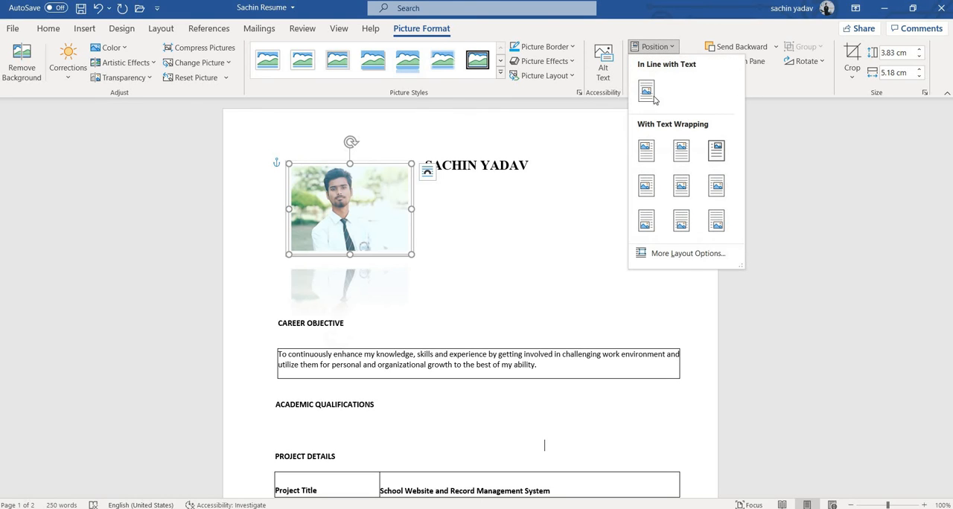
pyautogui.click(682, 151)
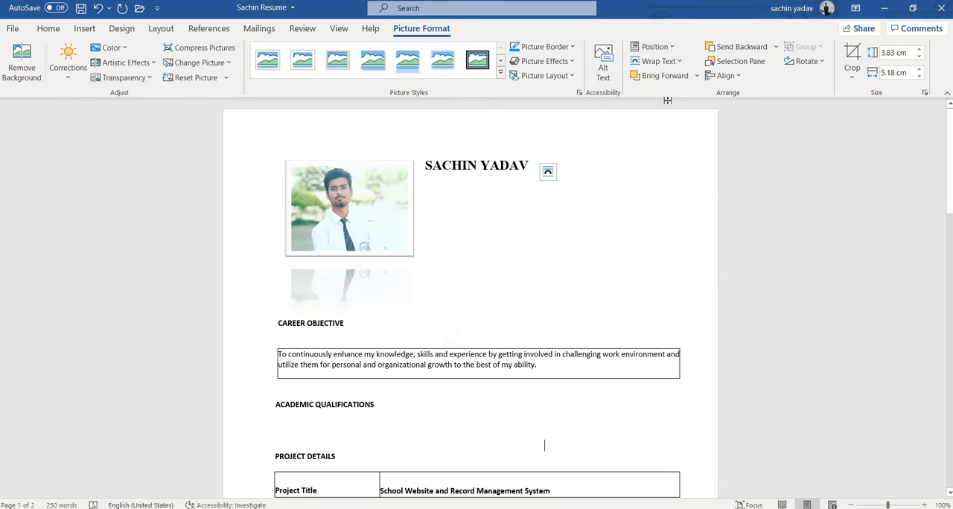
# Place the photo in the page's bottom right position with square text wrapping and check the page
pyautogui.click(672, 47)
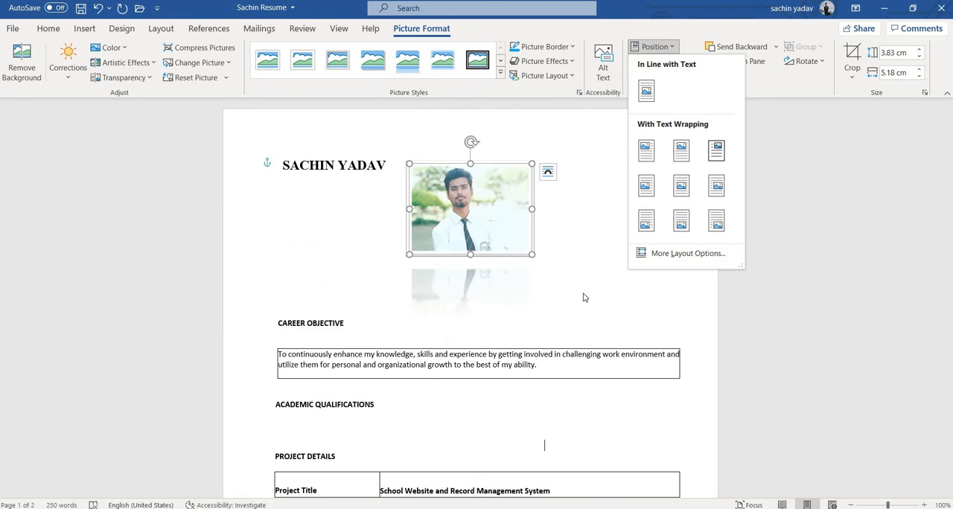
pyautogui.scroll(-5, 585, 293)
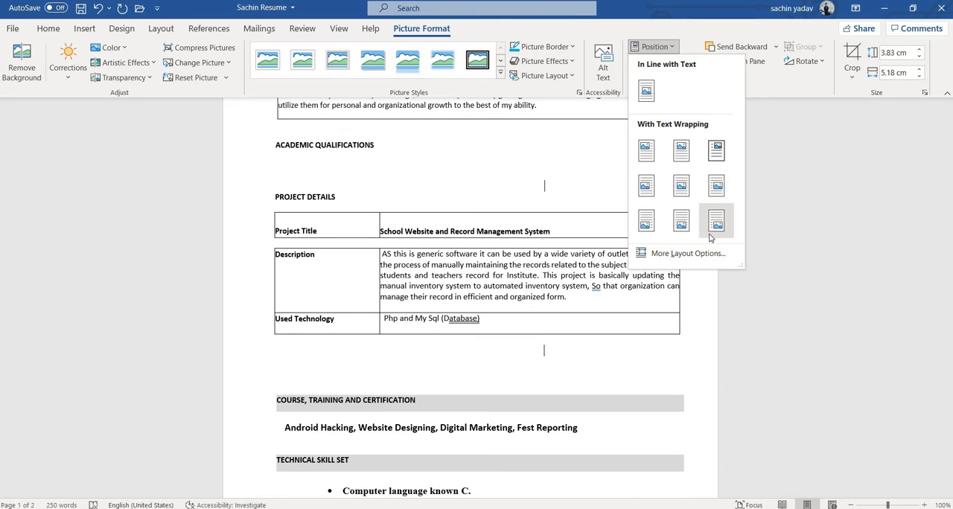
pyautogui.click(716, 220)
pyautogui.scroll(-5, 507, 273)
pyautogui.scroll(10, 507, 272)
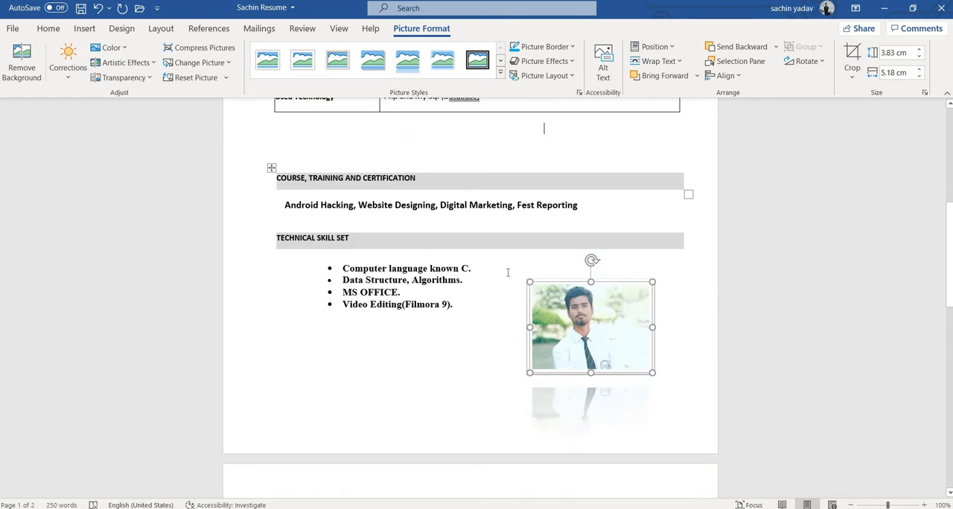
# Position the photo in the page's top right with square text wrapping and review the text wrapping choices
pyautogui.click(676, 61)
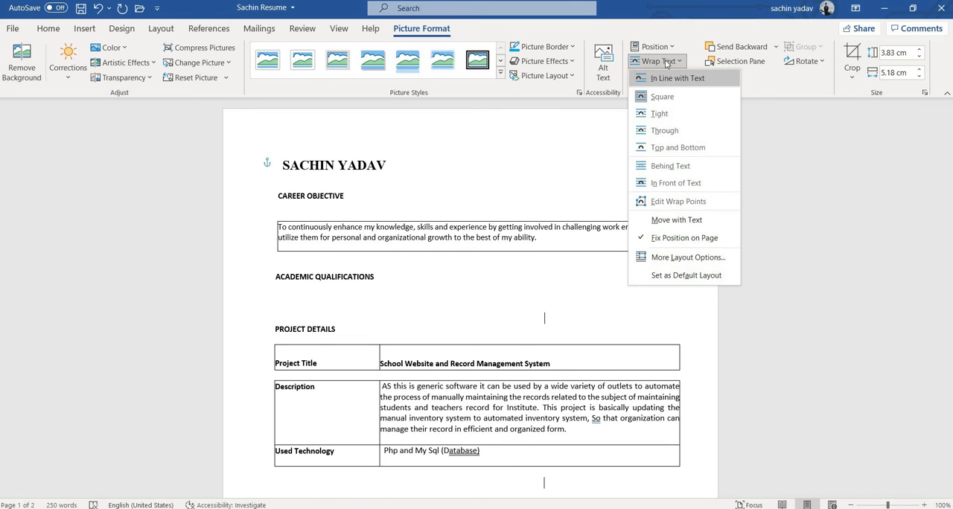
pyautogui.click(669, 48)
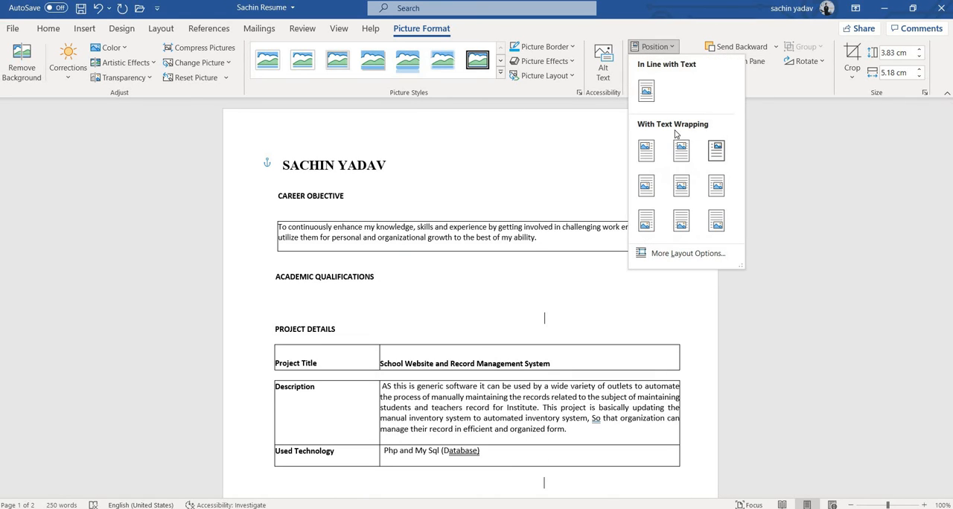
pyautogui.click(716, 150)
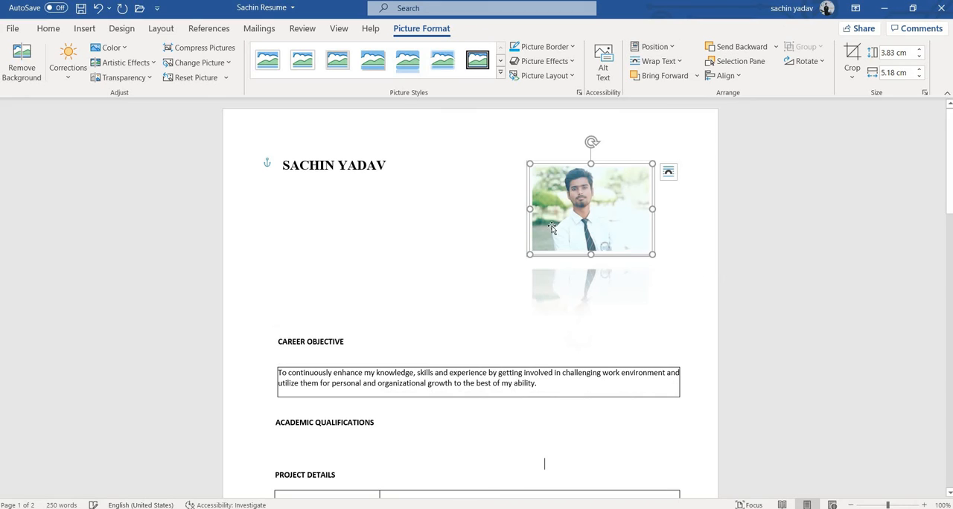
pyautogui.click(673, 61)
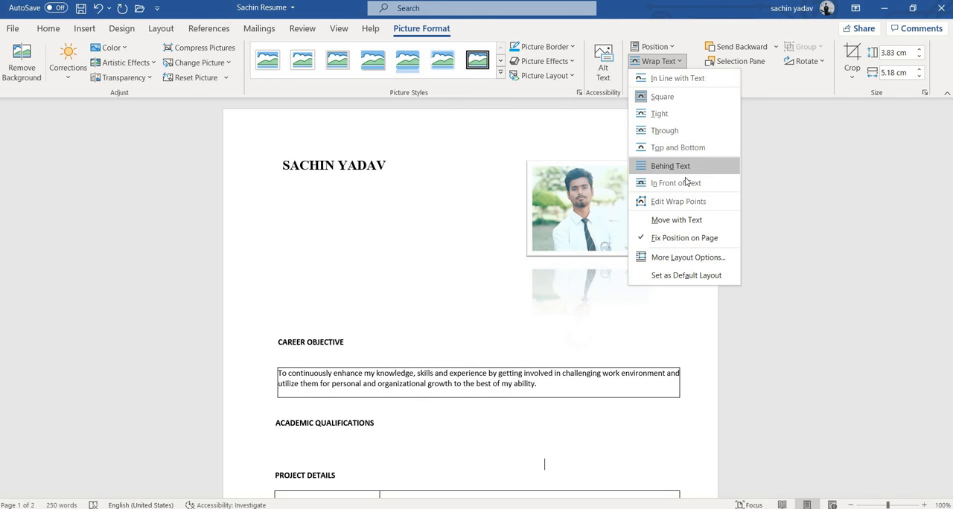
pyautogui.click(677, 62)
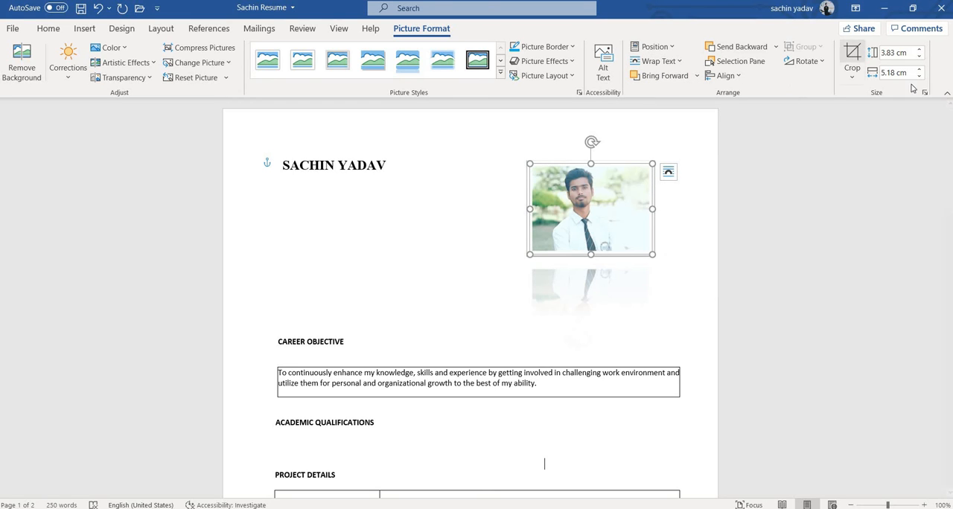
# Crop the photo from its upper-left corner to about 3.38 cm high and 4.66 cm wide
pyautogui.click(852, 78)
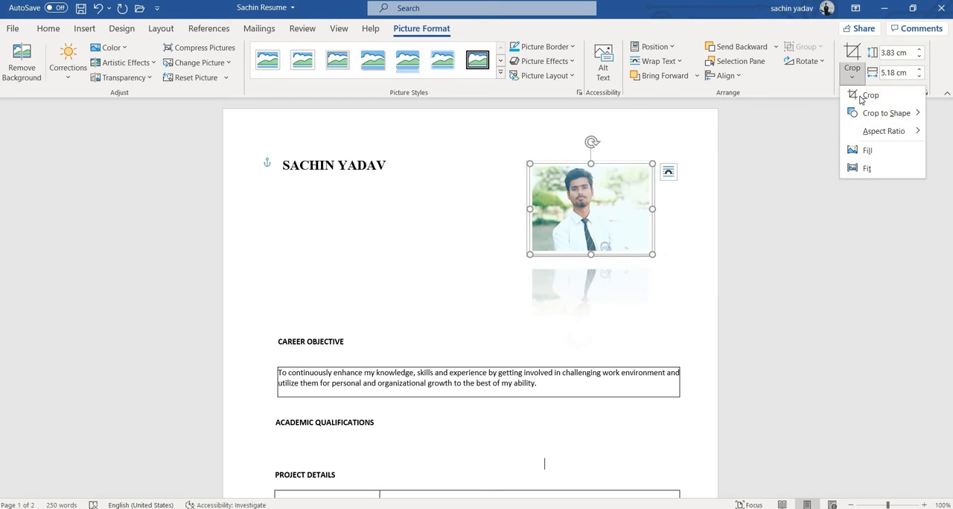
pyautogui.click(867, 97)
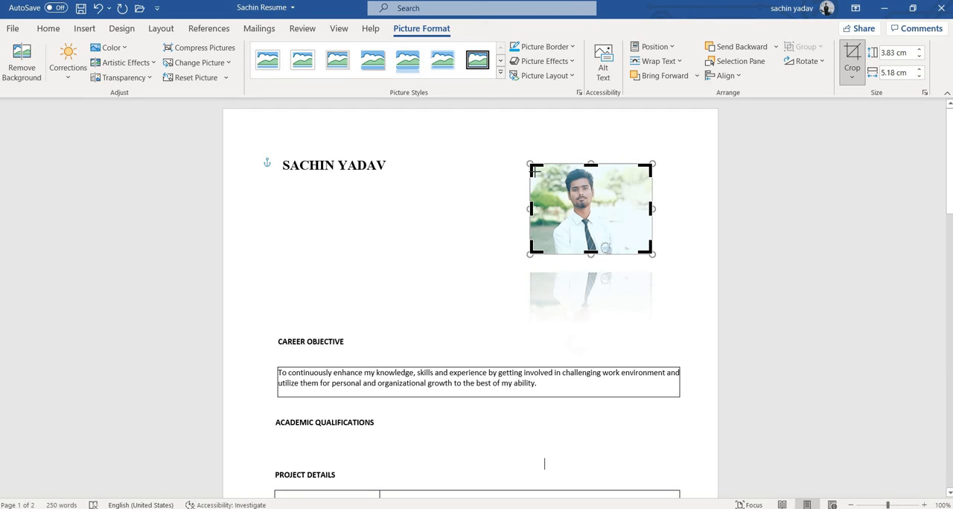
pyautogui.moveTo(535, 170); pyautogui.dragTo(543, 176)
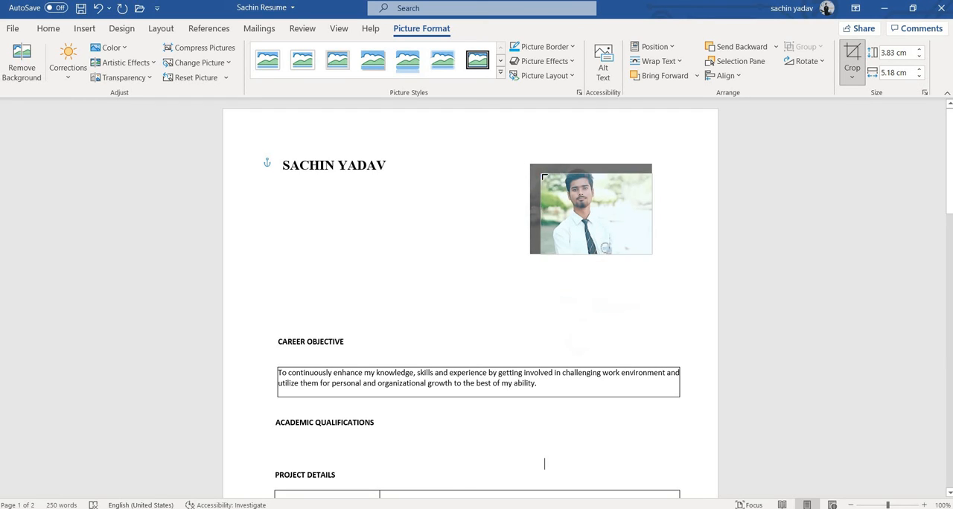
# Try cropping the photo to a triangle shape and return it to a rectangle
pyautogui.click(851, 82)
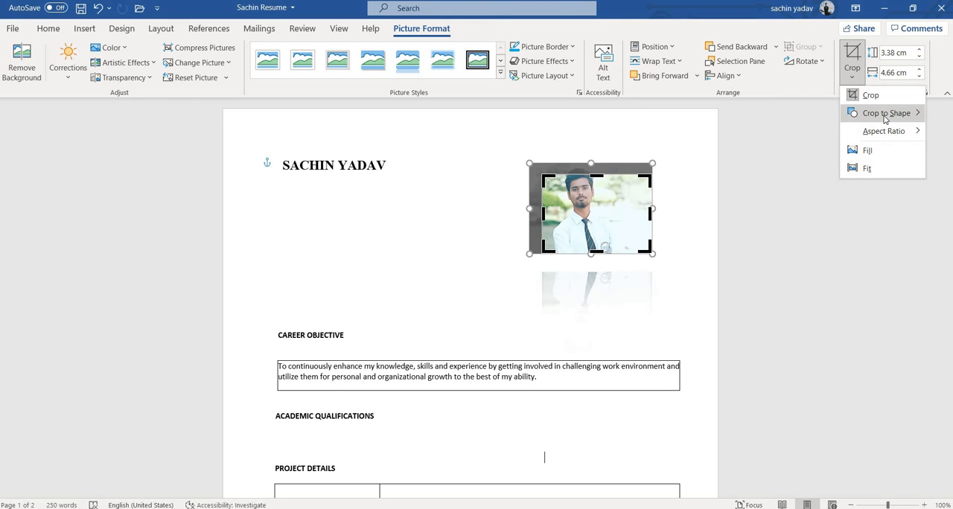
pyautogui.moveTo(878, 118)
pyautogui.click(702, 168)
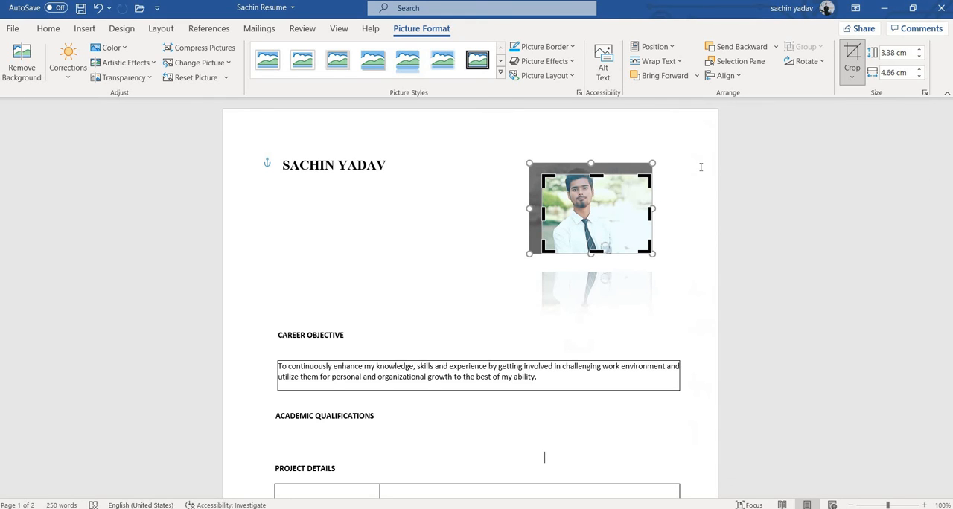
pyautogui.click(851, 74)
pyautogui.moveTo(906, 113)
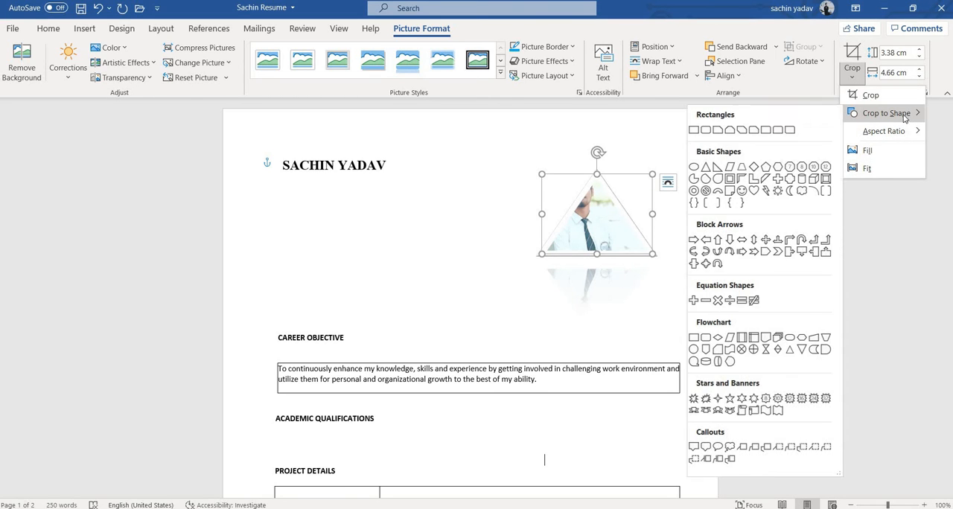
pyautogui.click(690, 130)
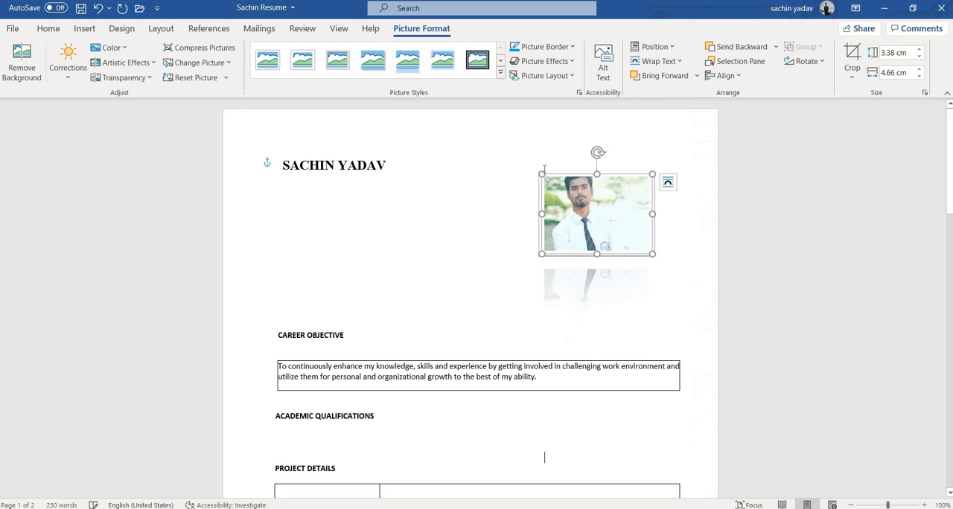
# Rotate the photo right 90° and rotate it back left 90°
pyautogui.click(807, 64)
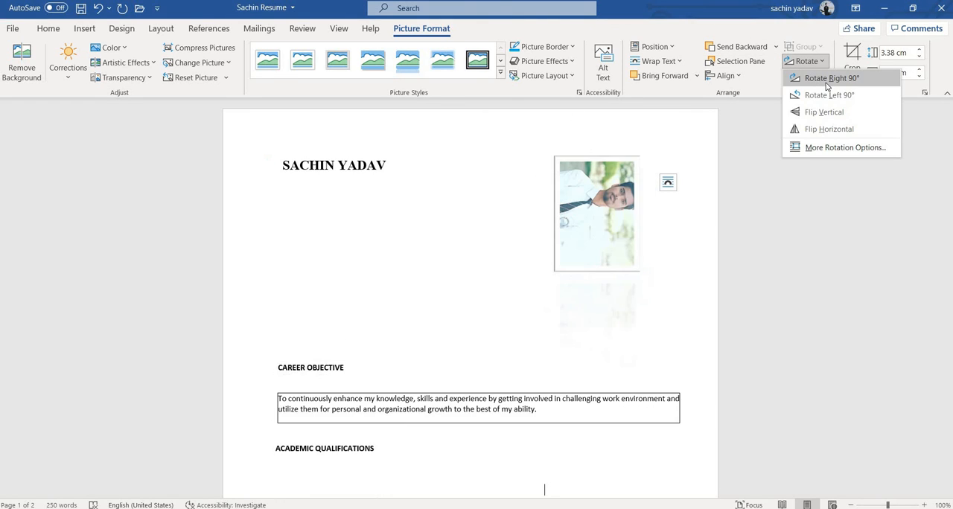
pyautogui.click(825, 83)
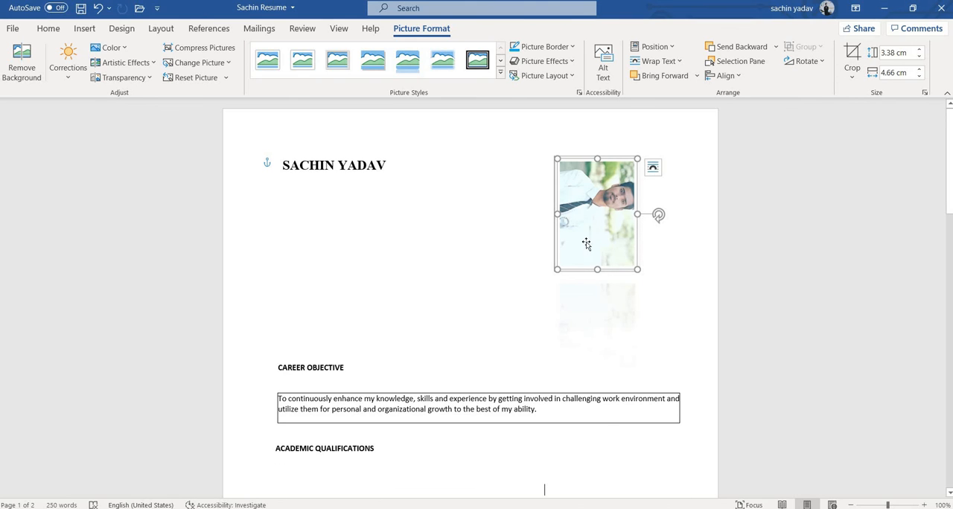
pyautogui.click(806, 61)
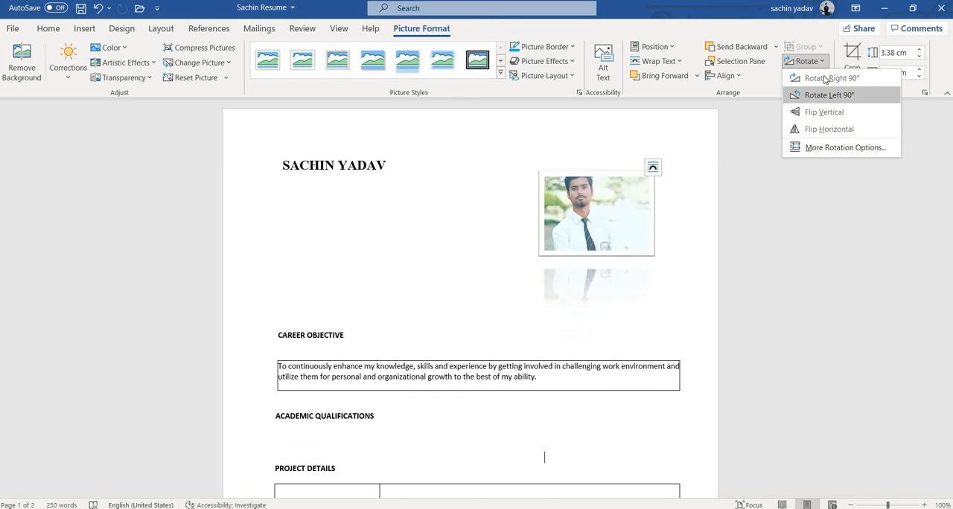
pyautogui.click(824, 95)
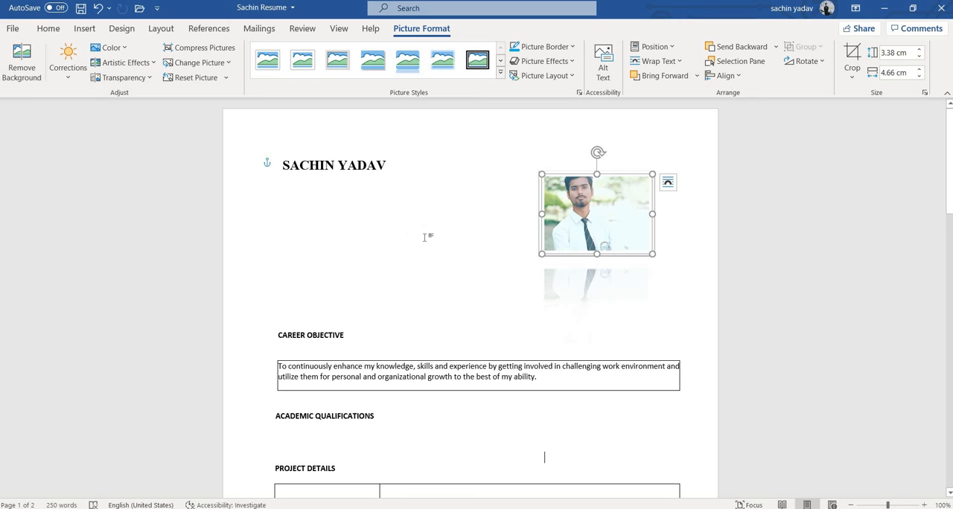
pyautogui.scroll(-3, 426, 237)
pyautogui.scroll(3, 427, 238)
pyautogui.scroll(-1, 427, 237)
pyautogui.scroll(1, 427, 236)
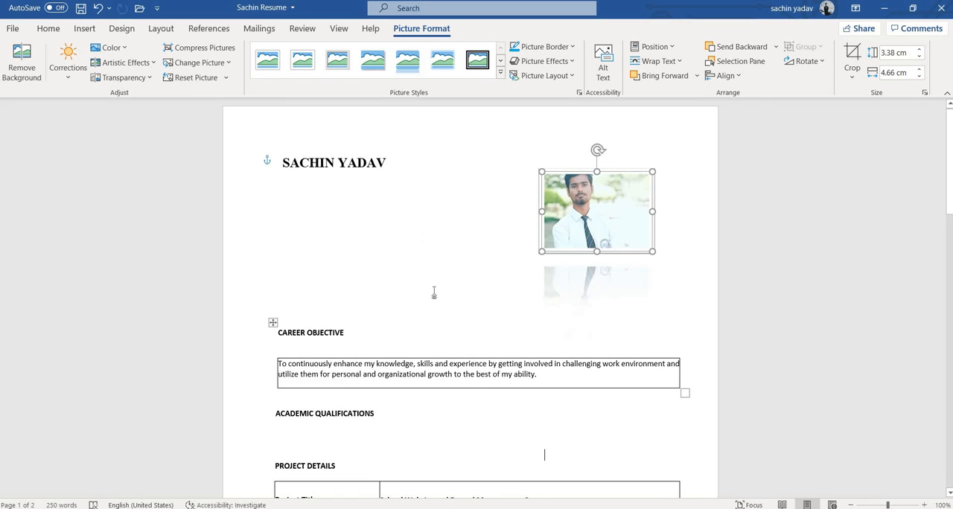
pyautogui.scroll(-2, 403, 301)
pyautogui.scroll(1, 404, 302)
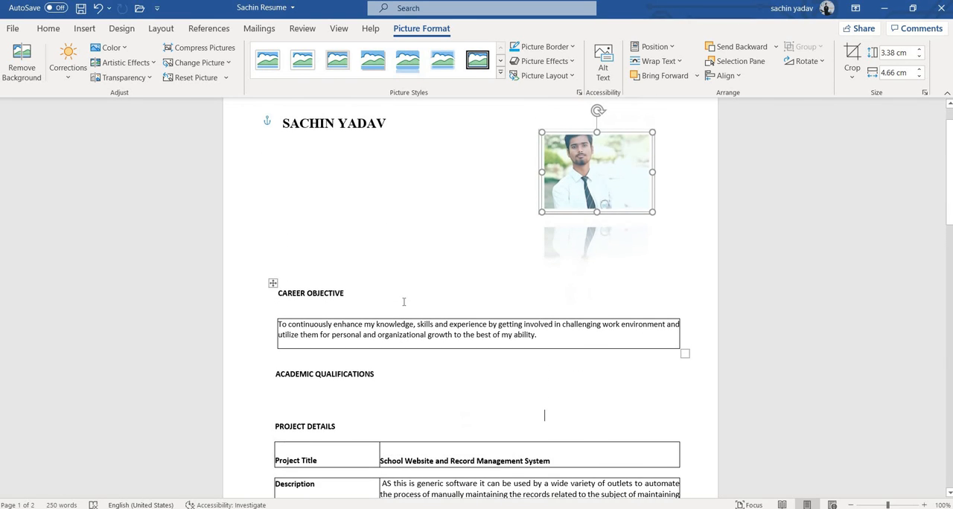
pyautogui.scroll(1, 403, 301)
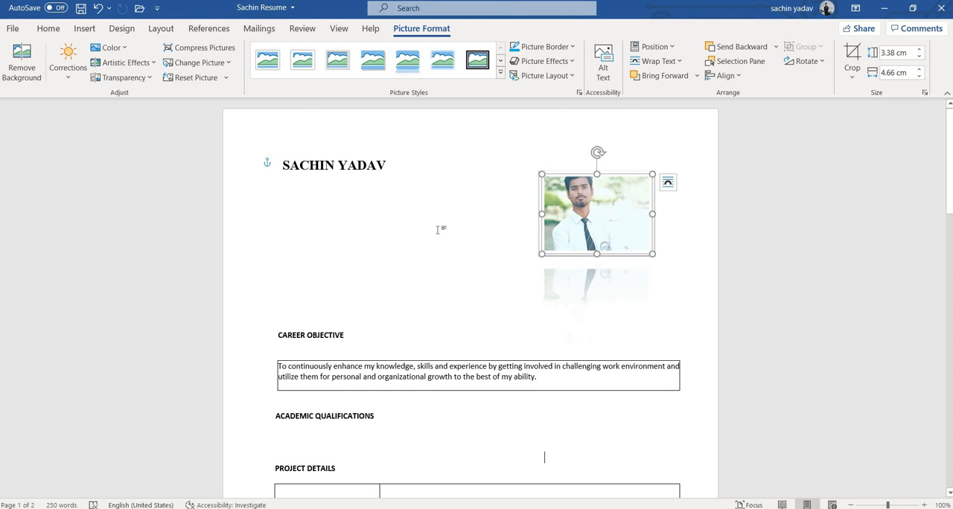
pyautogui.scroll(-4, 530, 244)
pyautogui.scroll(4, 447, 216)
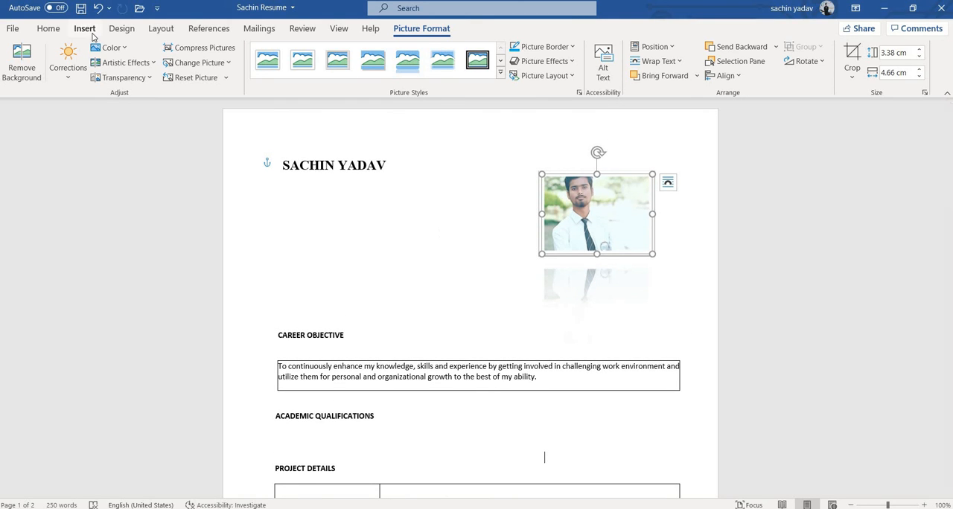
# Display the commands for inserting content into the resume
pyautogui.click(91, 31)
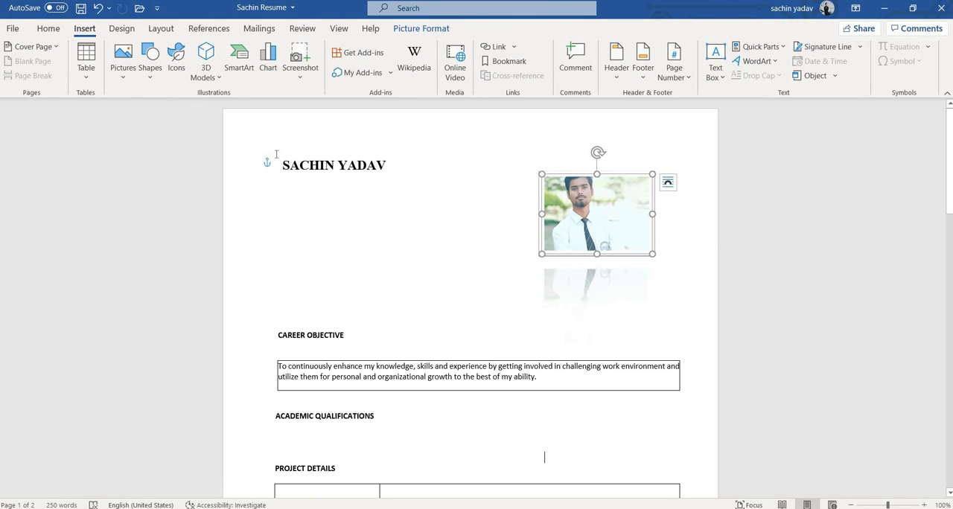